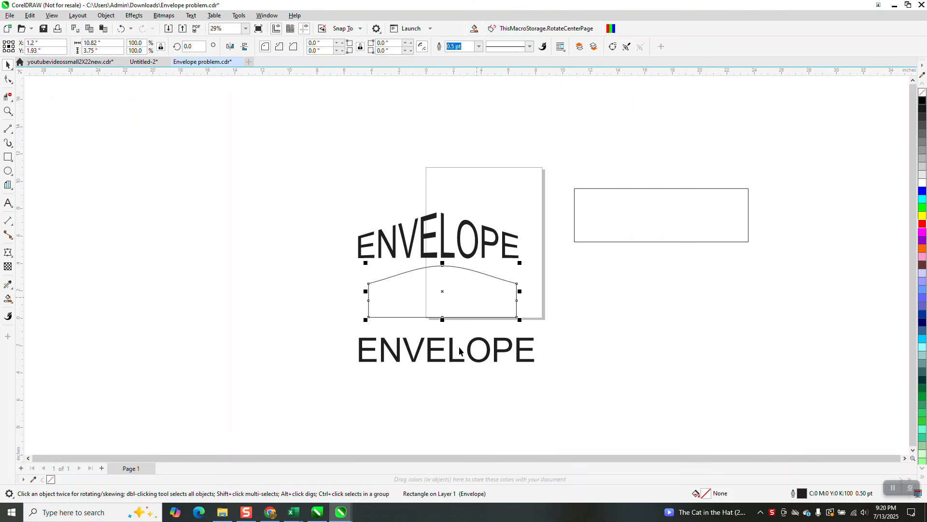
- Try copying the curved shape's envelope onto the lower ENVELOPE text with the Envelope tool, then undo it
left_click(452, 348)
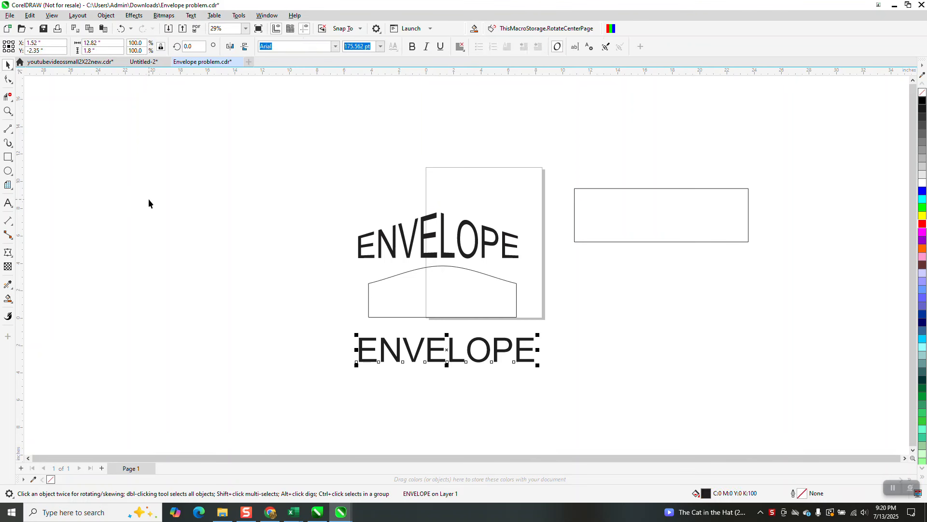
left_click(9, 252)
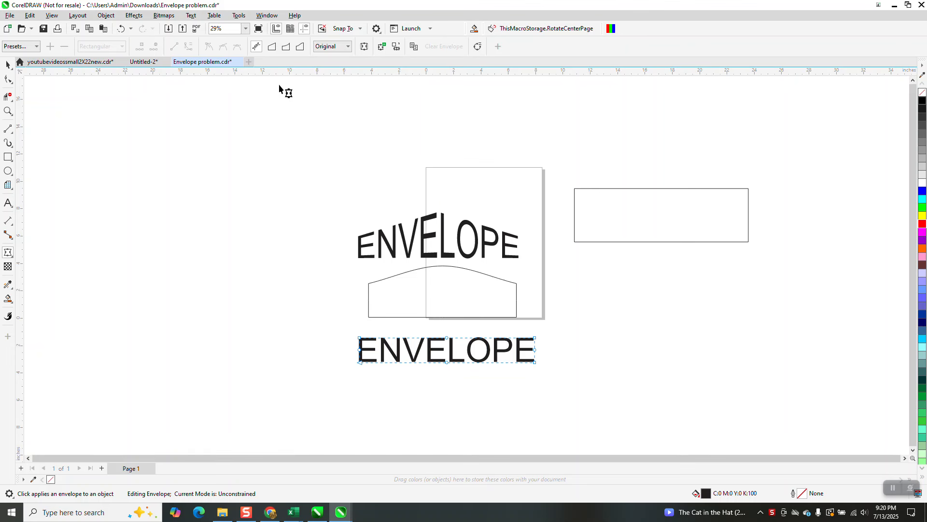
left_click(442, 285)
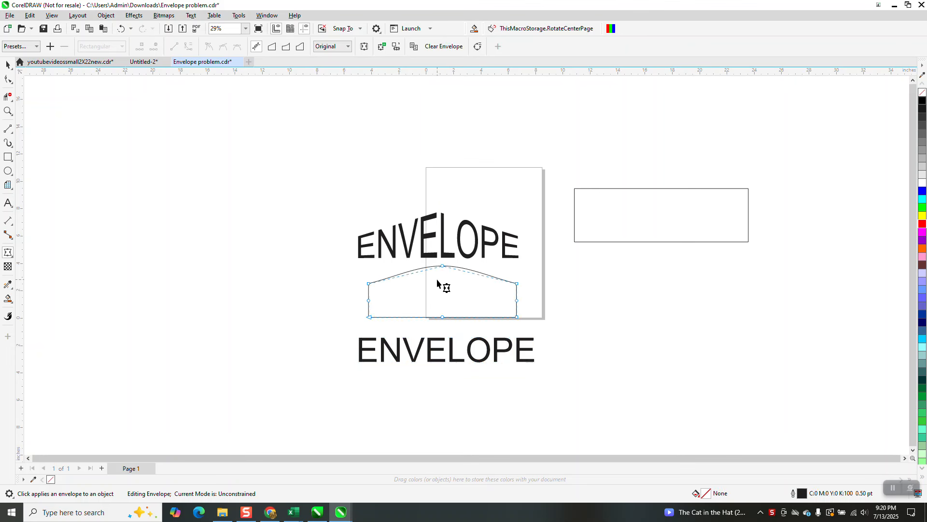
left_click(120, 28)
left_click(9, 65)
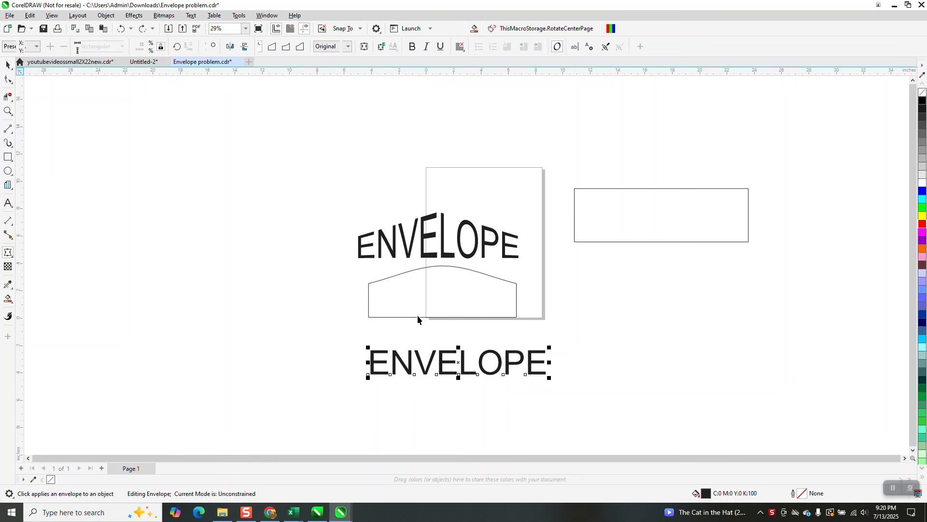
- Open the Envelope docker and apply the curved shape's envelope to the lower ENVELOPE text
left_click(447, 360)
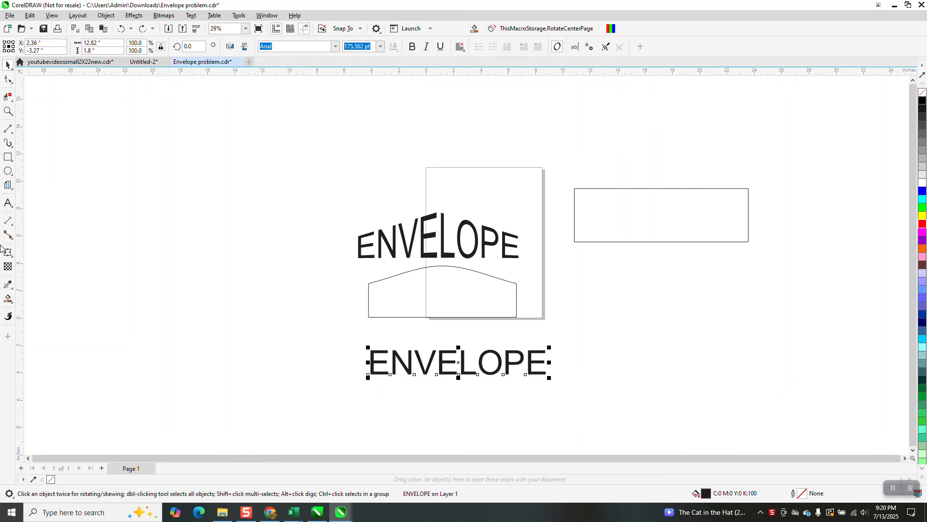
left_click(136, 16)
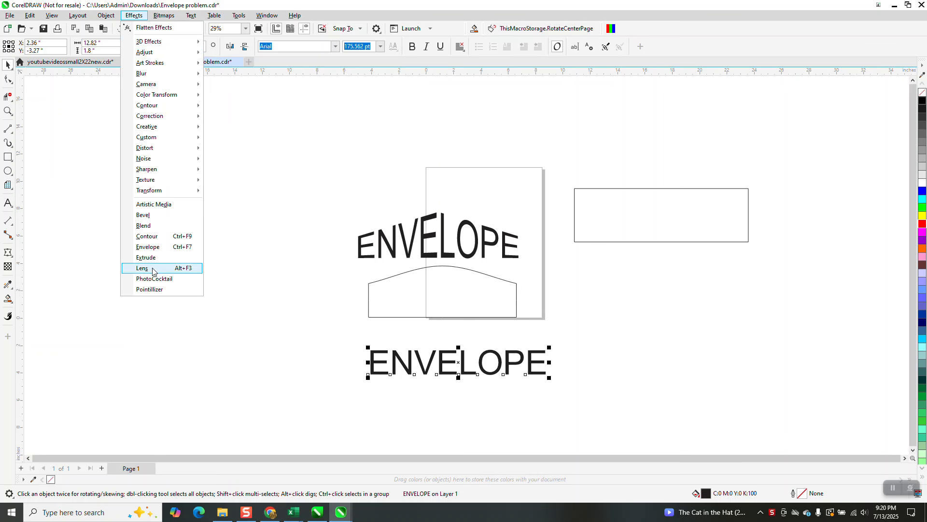
left_click(153, 247)
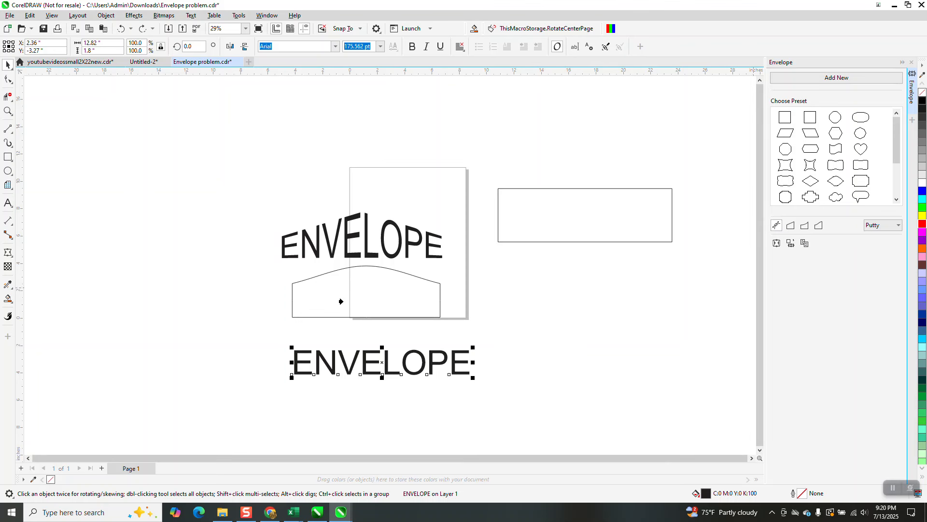
left_click(346, 303)
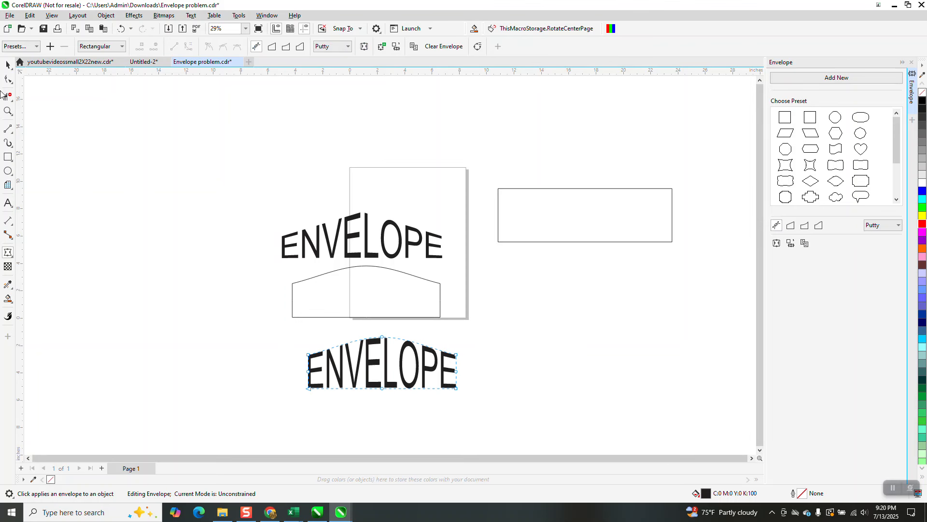
- Select the enveloped text with the curved shape and align both on their horizontal and vertical centers
left_click(8, 65)
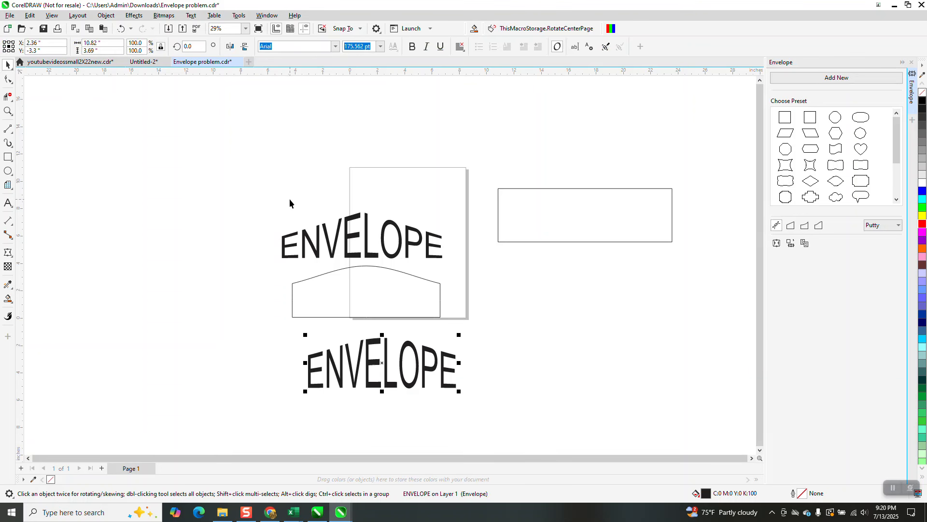
left_click(378, 288, "shift")
key("e")
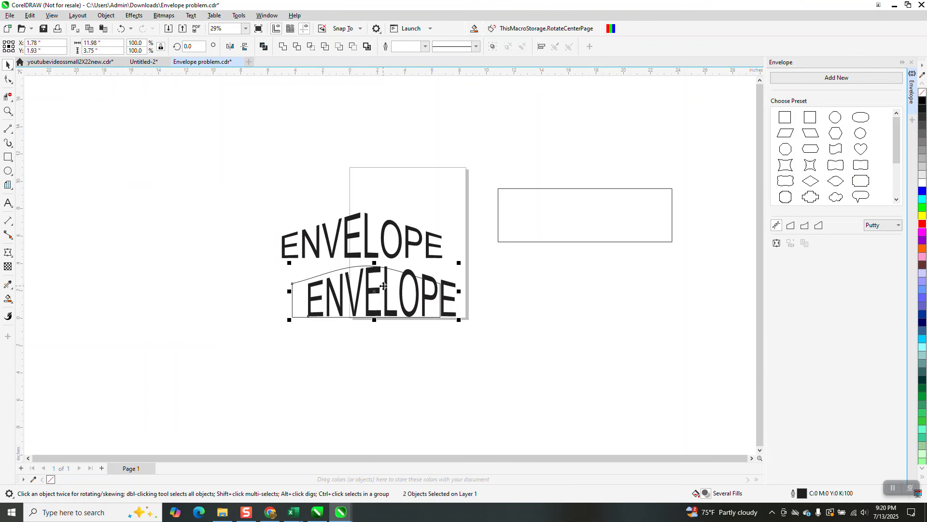
key("c")
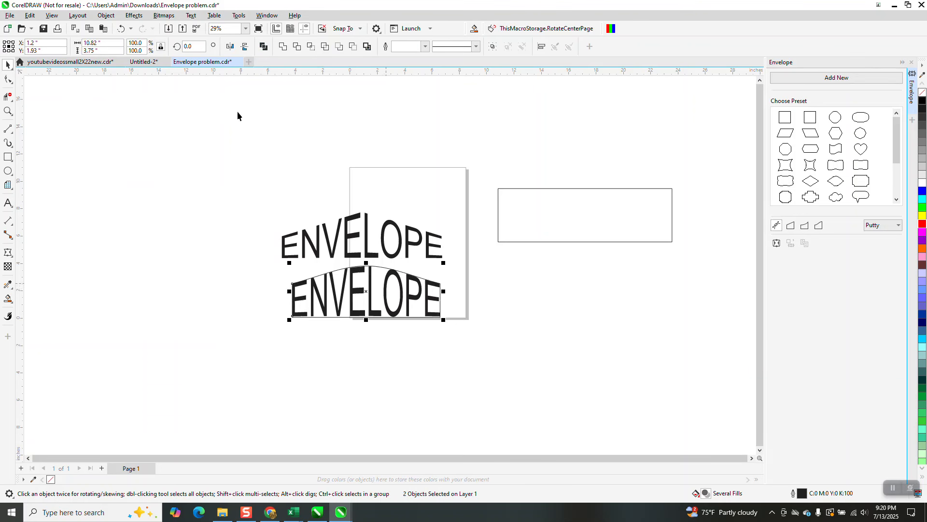
- Undo the alignment and the applied envelope
left_click(122, 29)
left_click(122, 29)
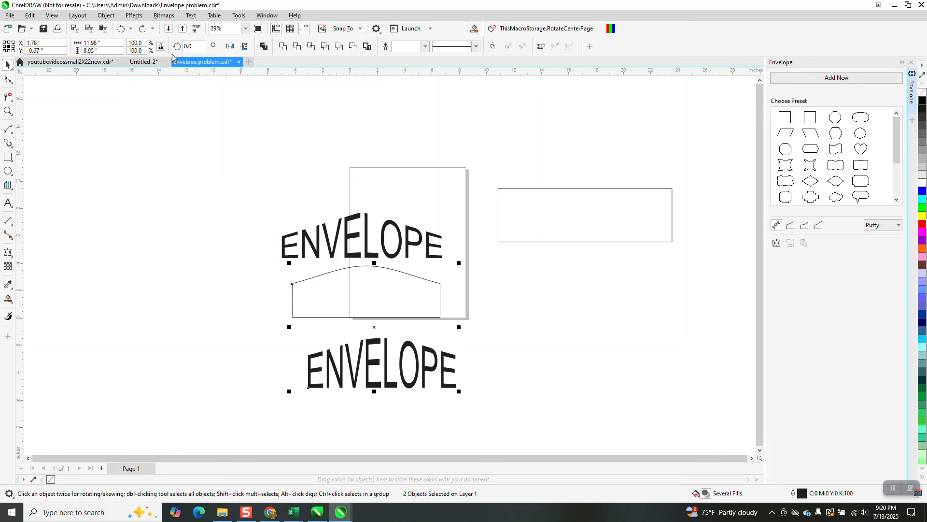
left_click(122, 29)
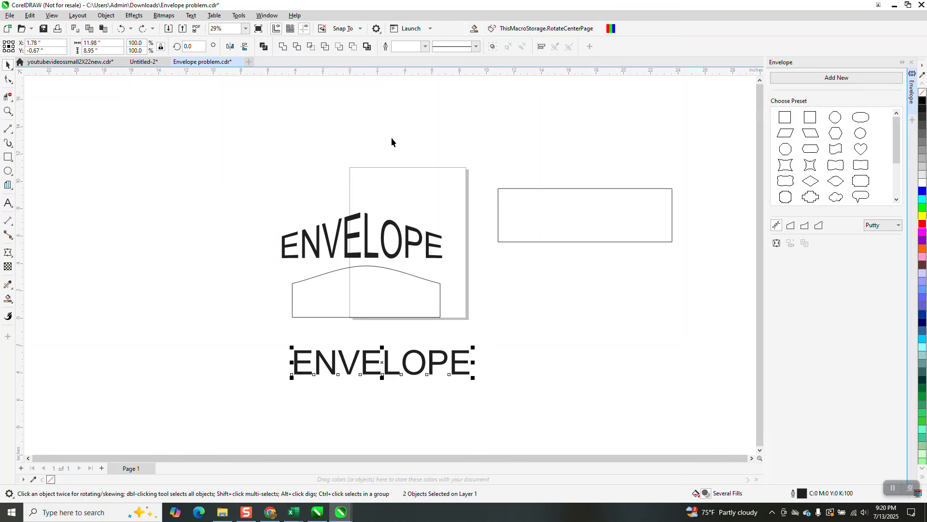
- Try applying the shape's envelope to the text in Straight line mode, then undo it
left_click(790, 226)
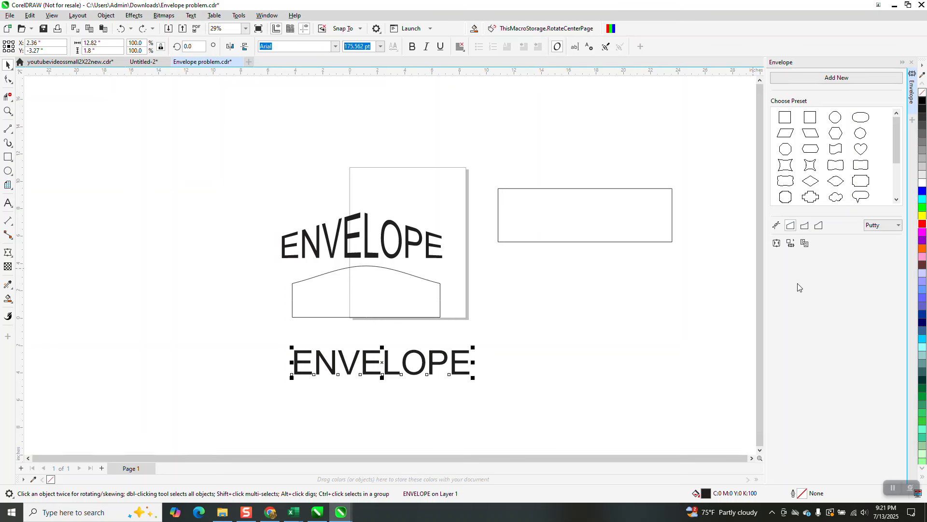
left_click(398, 292)
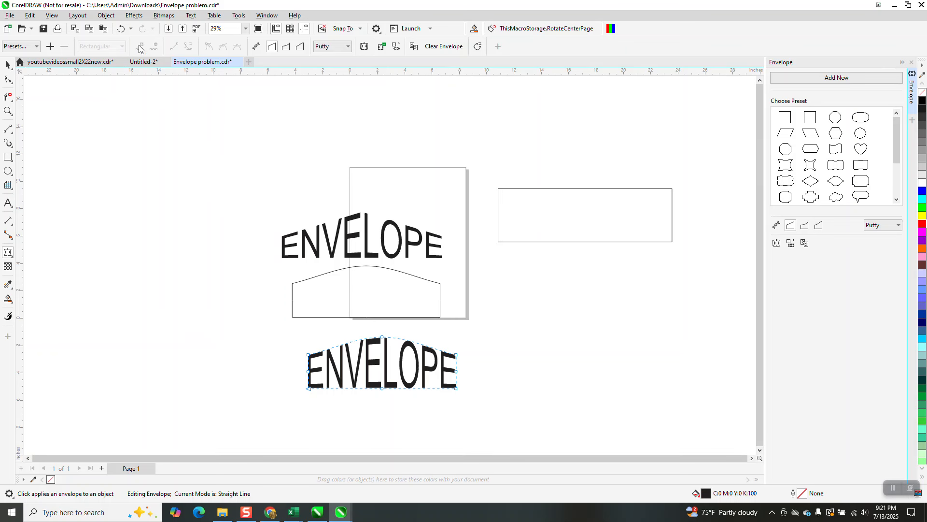
left_click(122, 28)
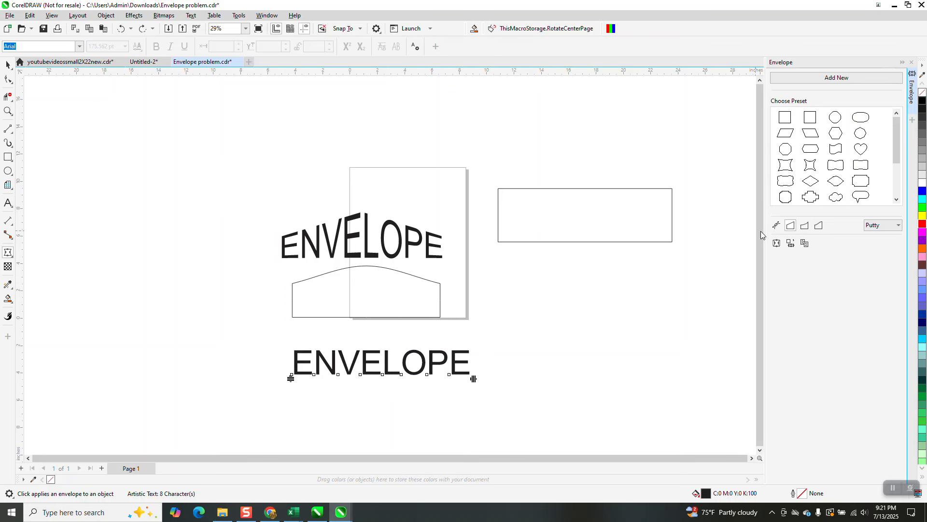
- Try applying the shape's envelope in Single-arc mode and then Unconstrained mode, undoing the results
left_click(804, 226)
left_click(806, 227)
left_click(403, 294)
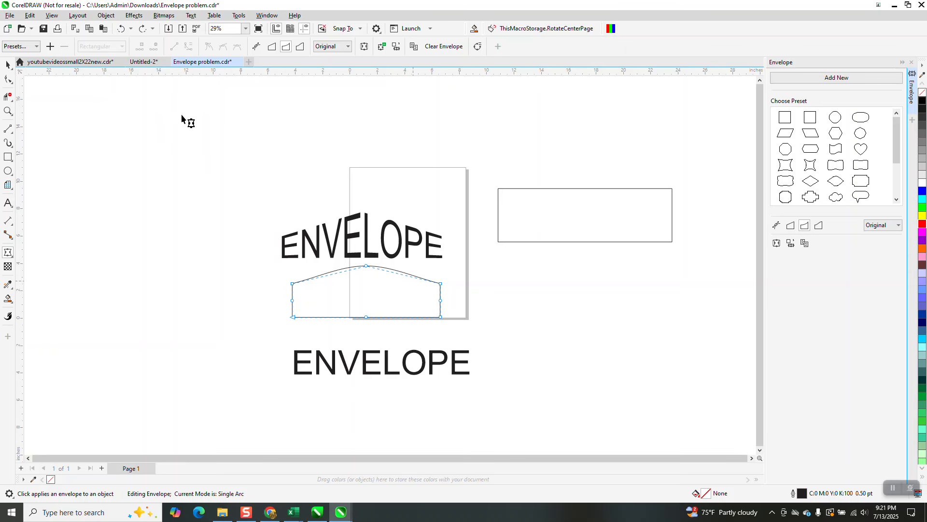
left_click(145, 32)
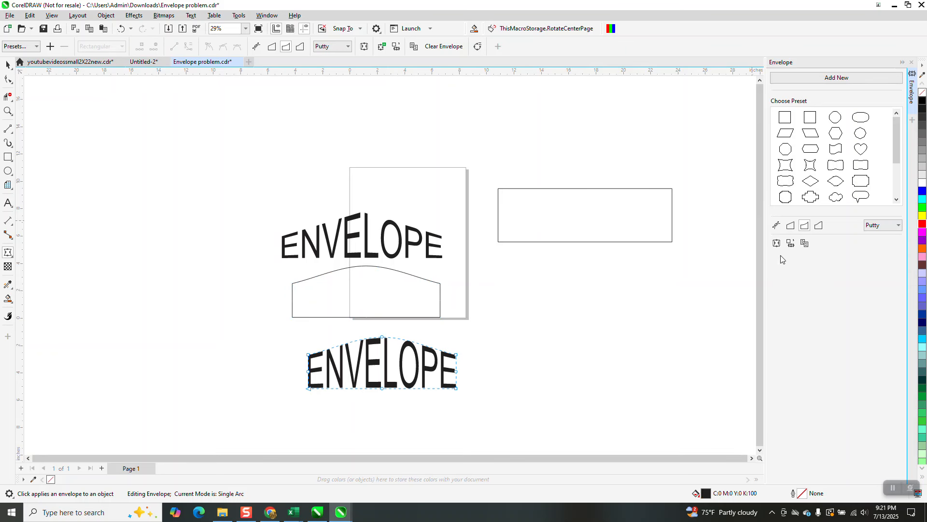
left_click(776, 225)
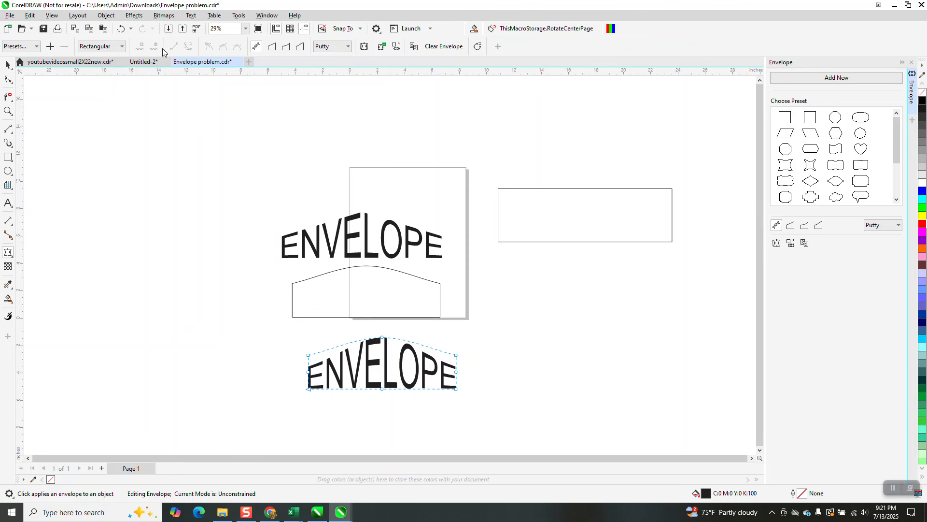
left_click(122, 28)
left_click(122, 28)
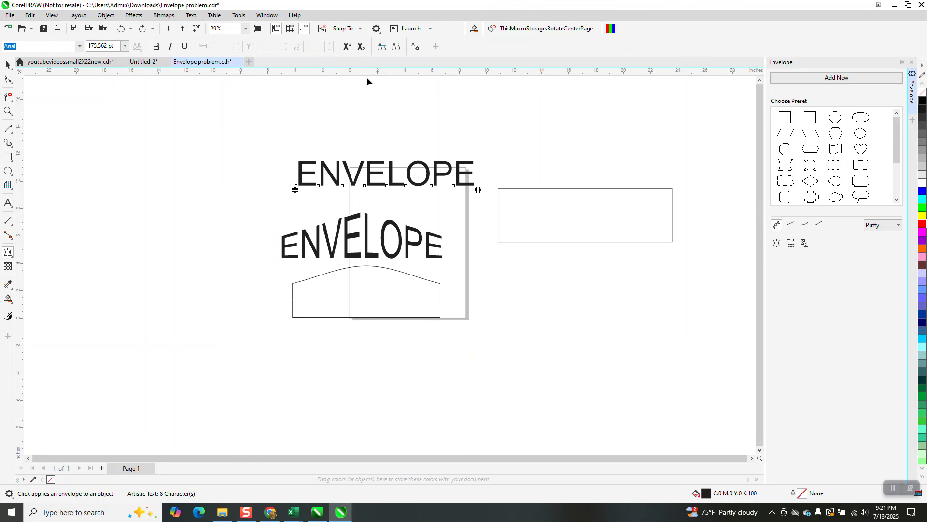
- Move the ENVELOPE text back down below the curved shape
left_click(8, 64)
left_click_drag(386, 203, 384, 392)
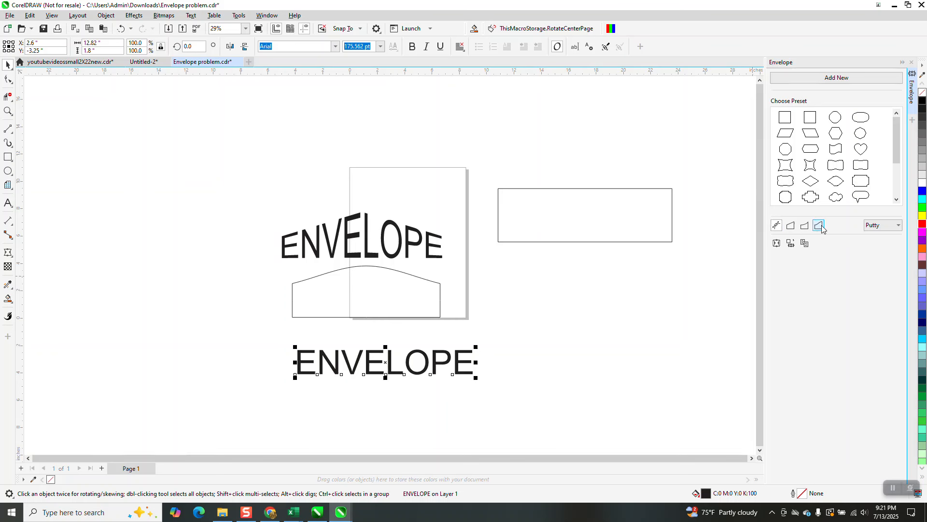
- Apply the shape's envelope to the text once more, then undo it
left_click(393, 288)
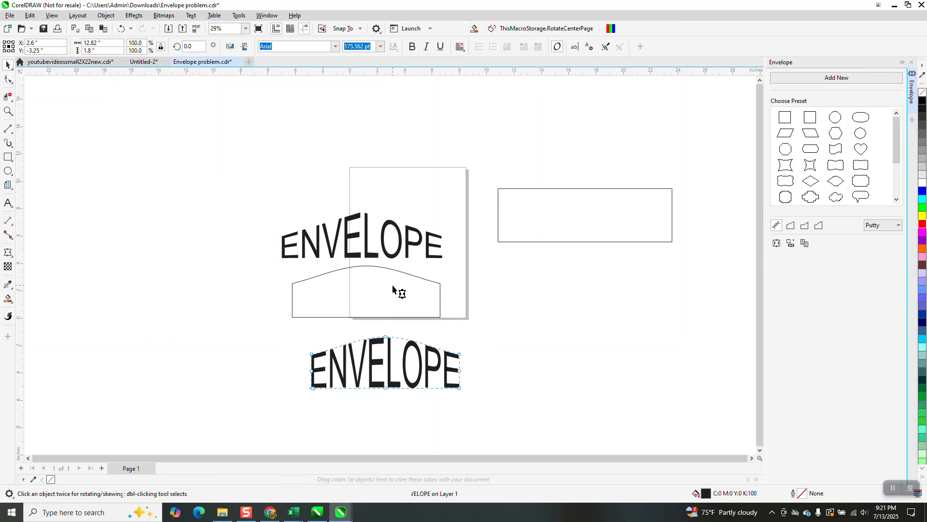
left_click(8, 65)
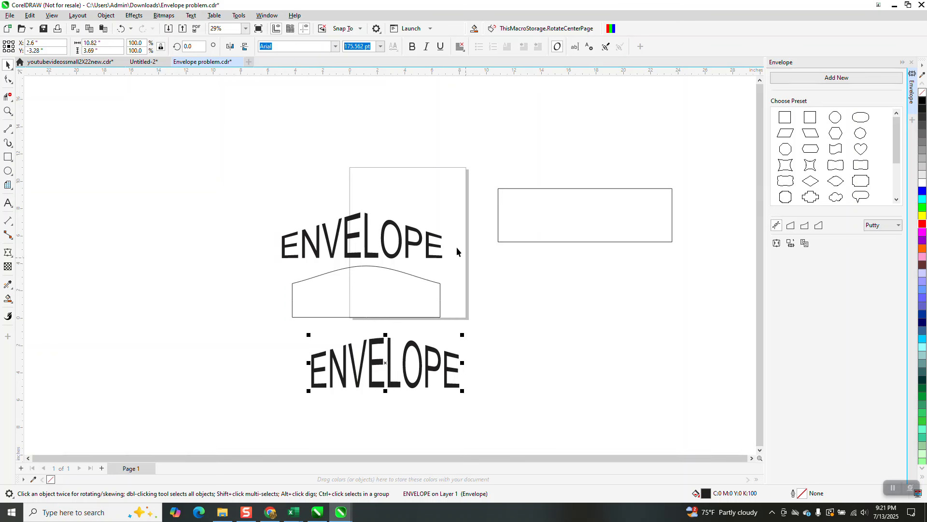
left_click(120, 30)
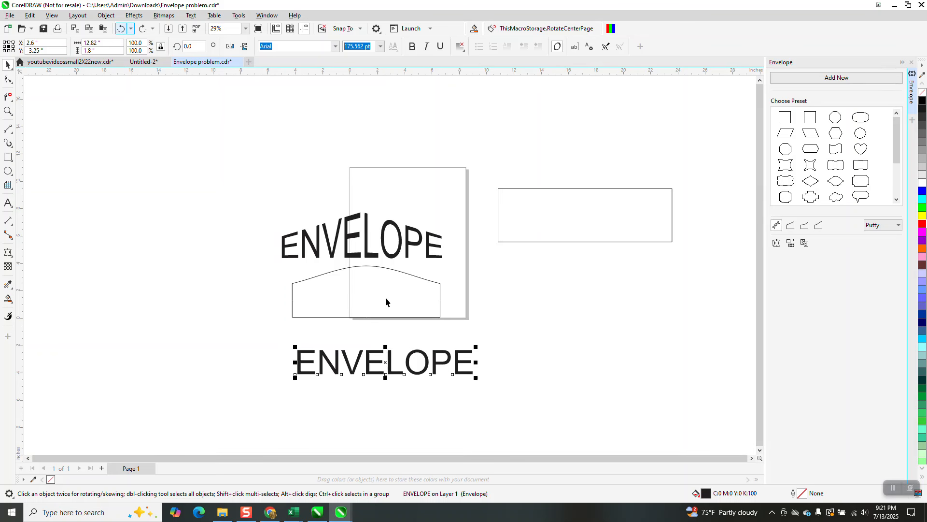
- In single-arc envelope mode, raise the text's top middle node slightly, undoing the steeper second drag
left_click(8, 252)
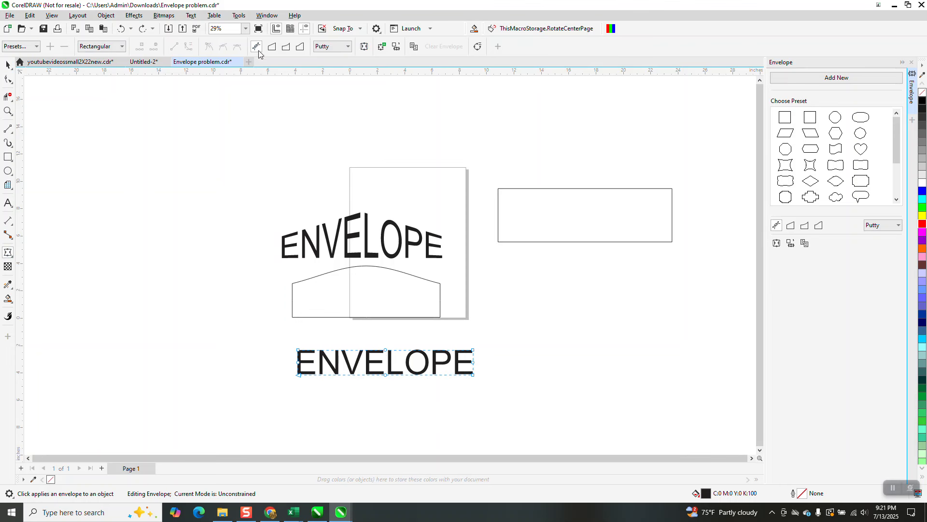
left_click(286, 46)
left_click_drag(387, 350, 391, 337)
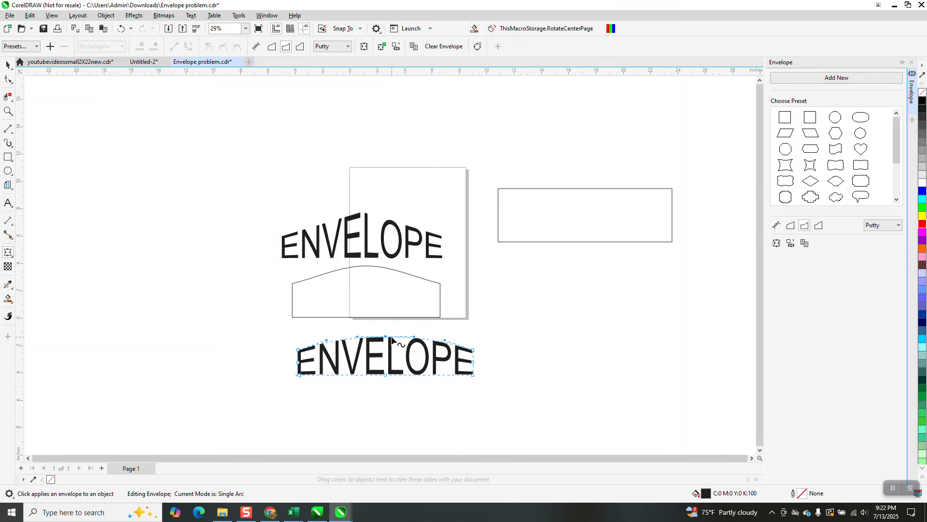
left_click_drag(387, 338, 387, 324)
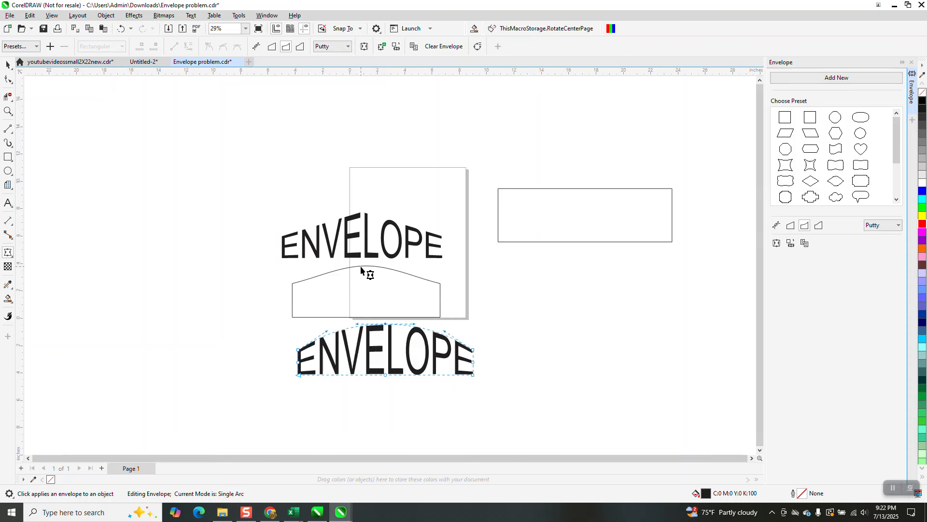
left_click(120, 29)
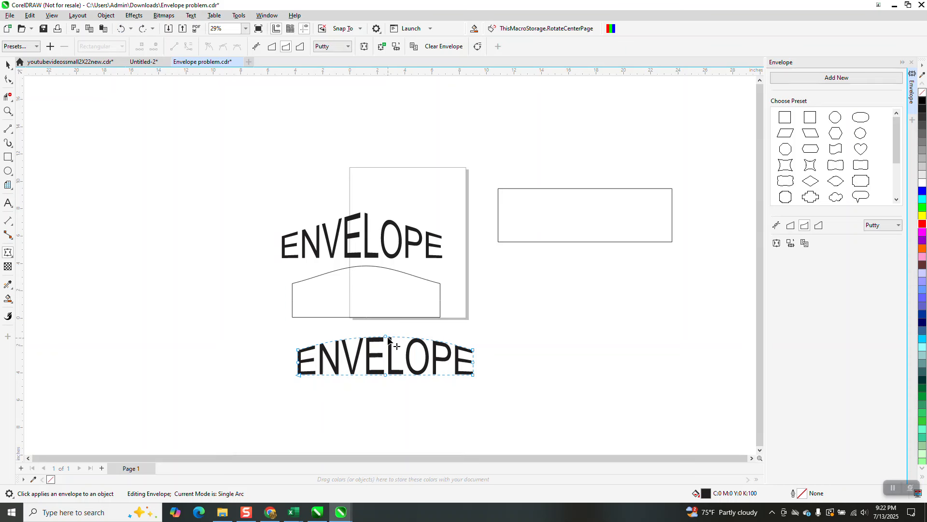
- Try arching the text higher and skewing the arc, undoing each attempt back to flat text
left_click_drag(387, 338, 387, 299)
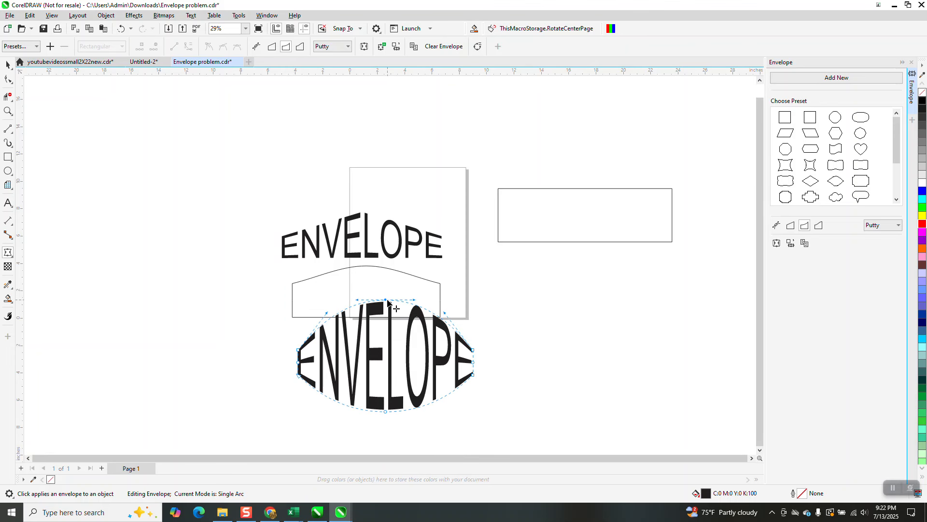
left_click(121, 28)
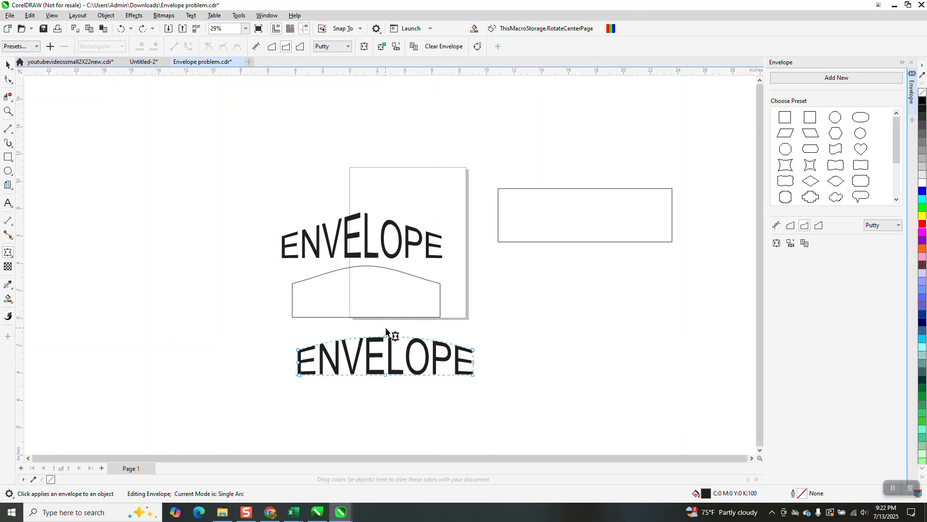
left_click_drag(386, 338, 393, 302)
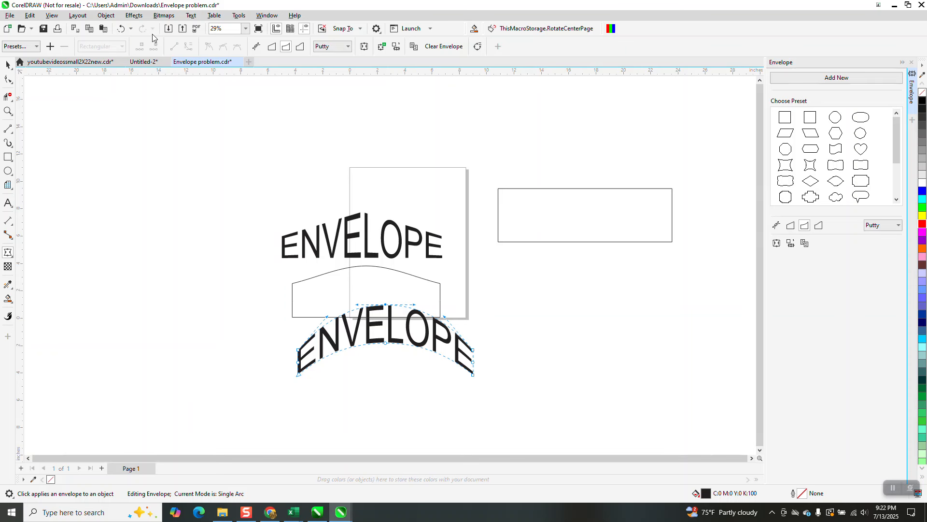
left_click(120, 29)
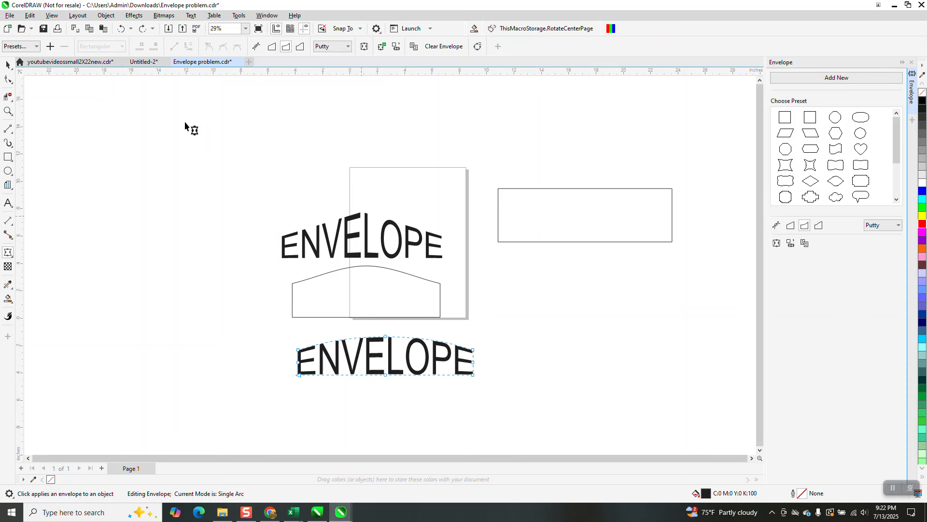
left_click(127, 29)
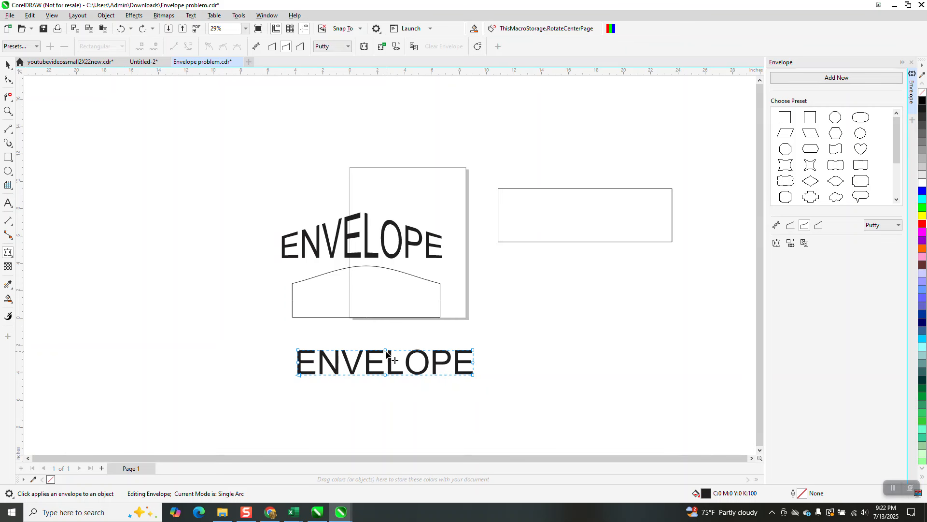
- Drag the text's top middle node upward to bend ENVELOPE into a tall single arc, then select the rectangle
left_click_drag(386, 352, 385, 317)
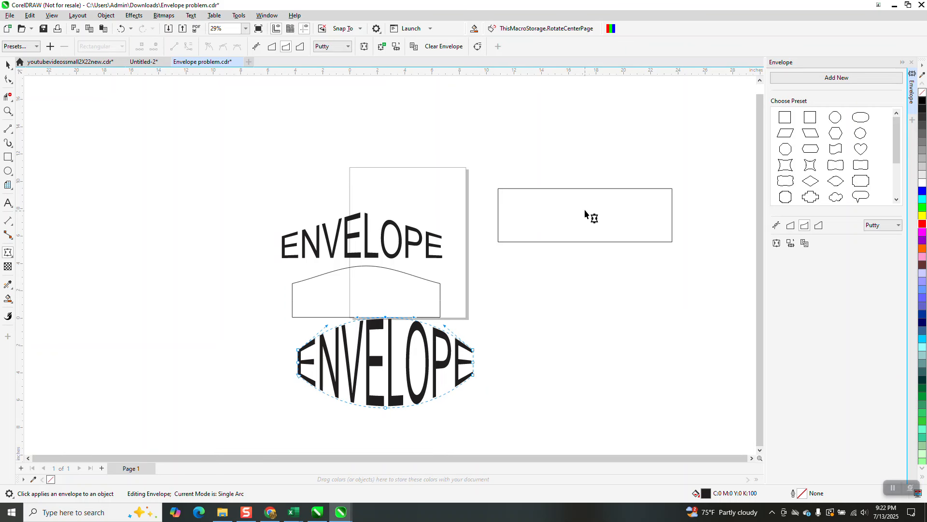
left_click(583, 195)
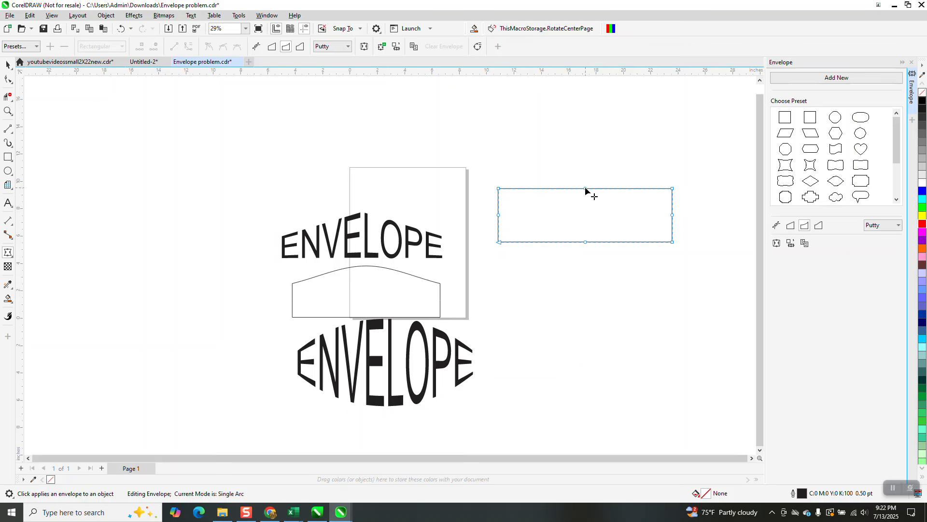
- Arch the rectangle's top edge slightly and draw a square, then undo three times back to the flat text
mouse_move(585, 186)
left_mouse_down()
mouse_move(585, 161)
mouse_move(585, 201)
mouse_move(587, 181)
left_mouse_up()
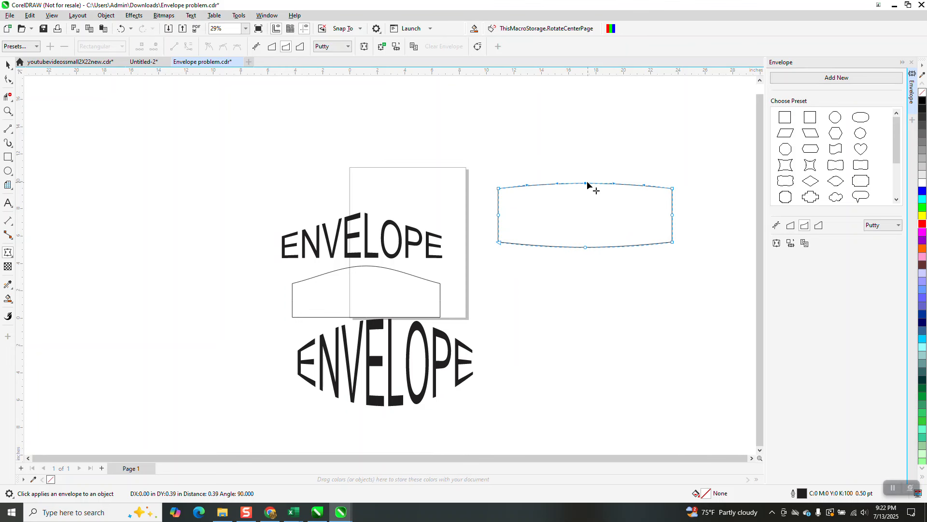
left_click(9, 157)
left_click_drag(266, 140, 189, 216)
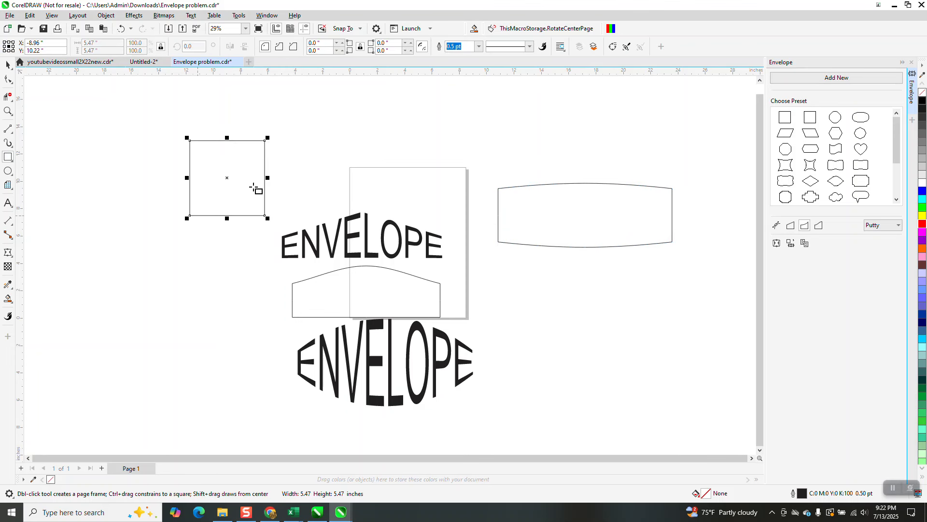
mouse_move(269, 138)
left_mouse_down()
mouse_move(327, 108)
mouse_move(317, 130)
mouse_move(284, 145)
left_mouse_up()
left_click(121, 28)
left_click(121, 29)
left_click(121, 28)
left_click(121, 29)
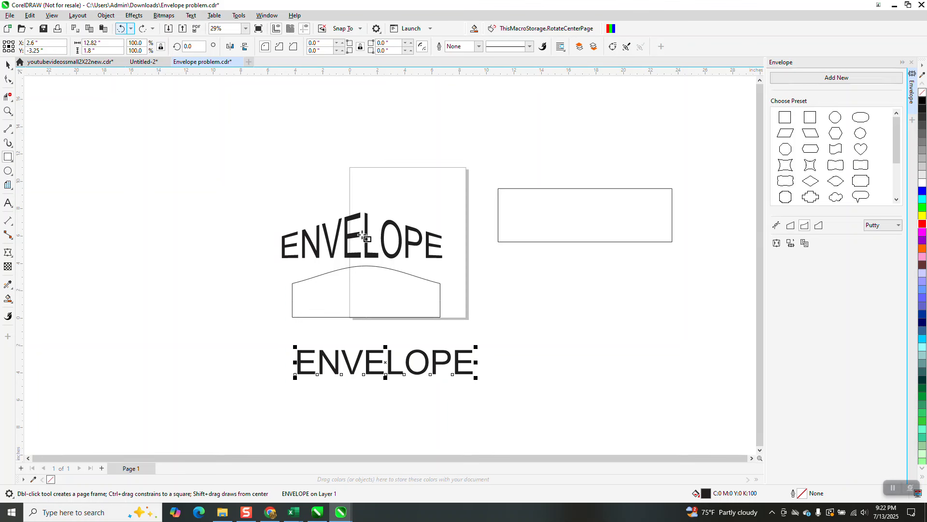
- Try arching the text upward with the Envelope tool, then undo it
left_click(8, 252)
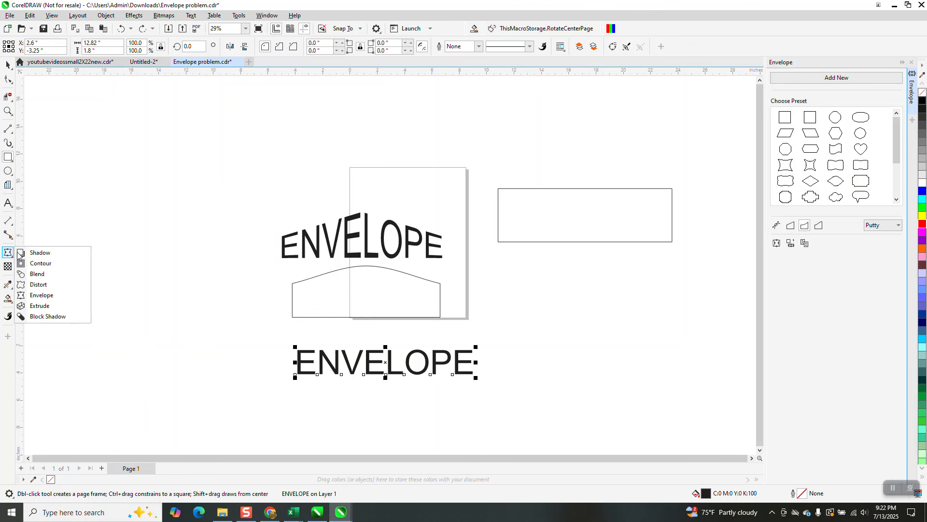
left_click(42, 295)
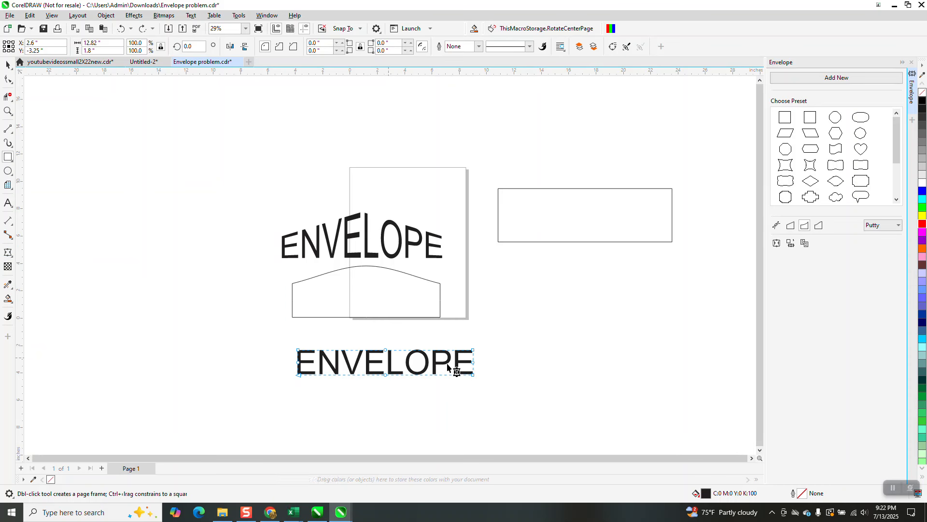
left_click_drag(386, 350, 387, 321)
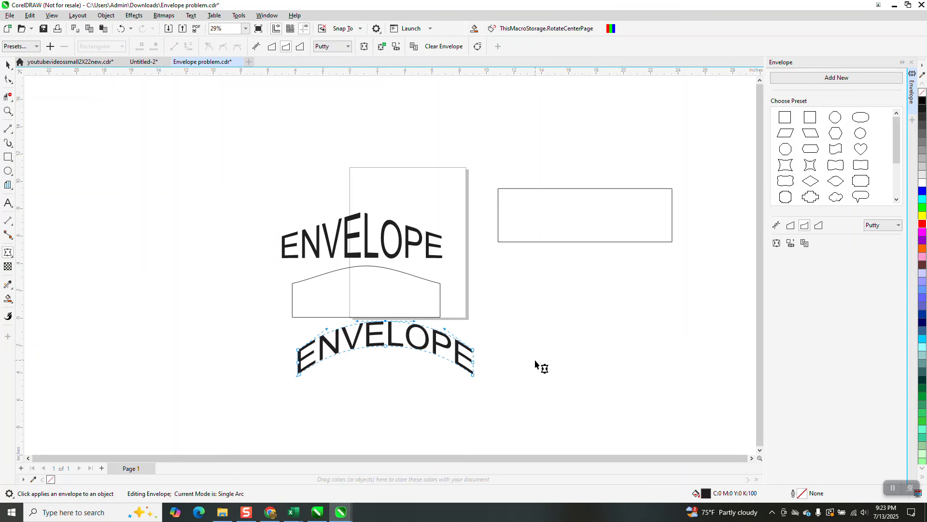
left_click(124, 30)
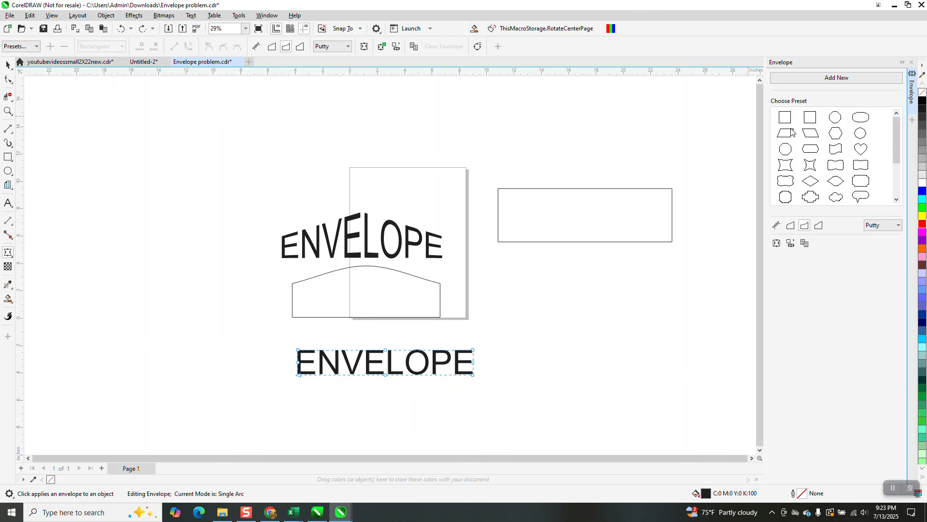
- Switch the envelope to unconstrained mode and raise the text's top middle into a peaked outline
left_click(777, 225)
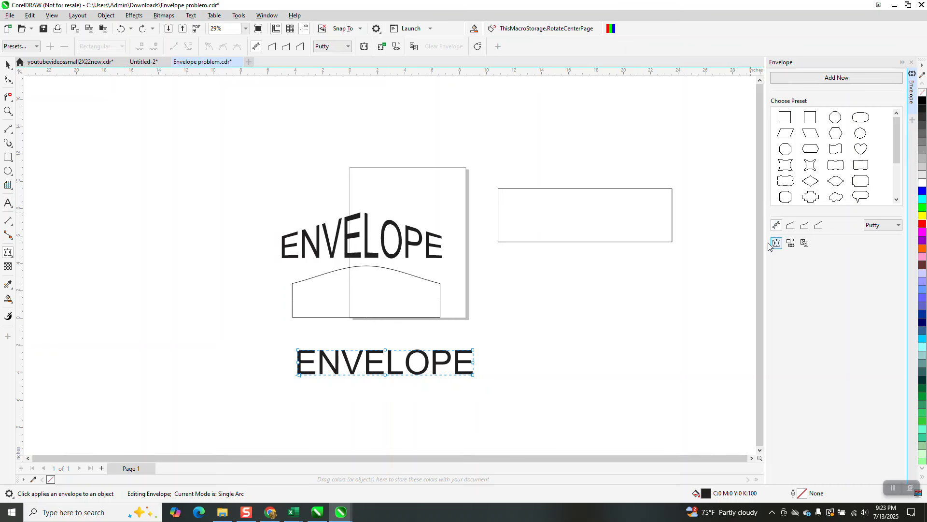
left_click(390, 298)
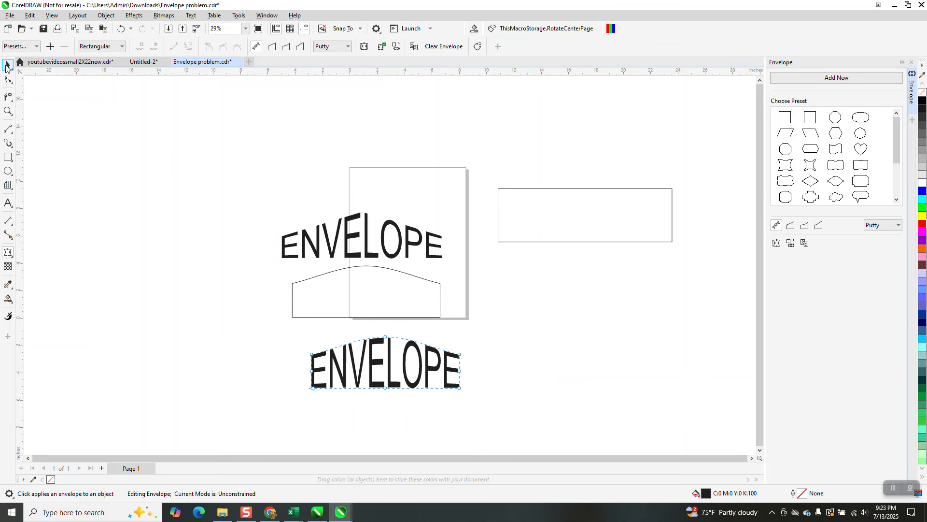
- Select the text together with the arched shape and align their centers so the text sits on it
left_click(7, 65)
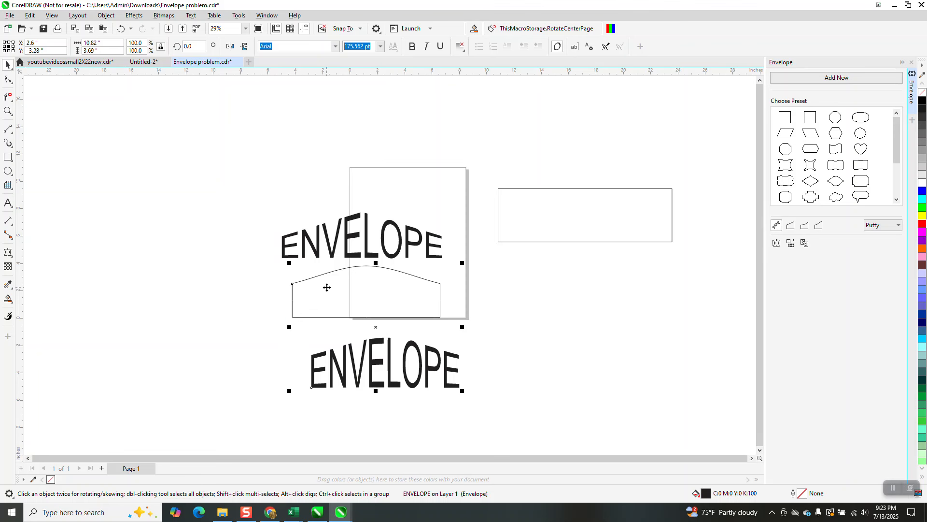
left_click(327, 287, "shift")
key("e")
key("c")
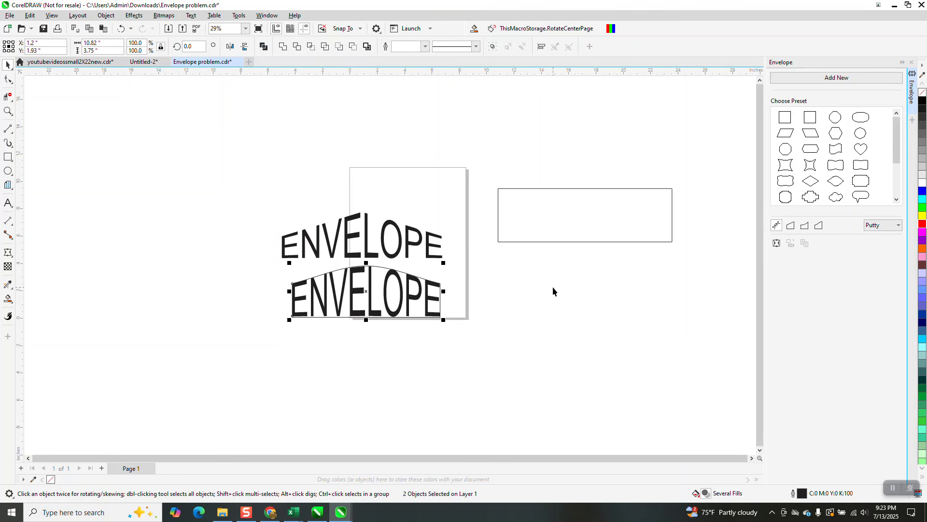